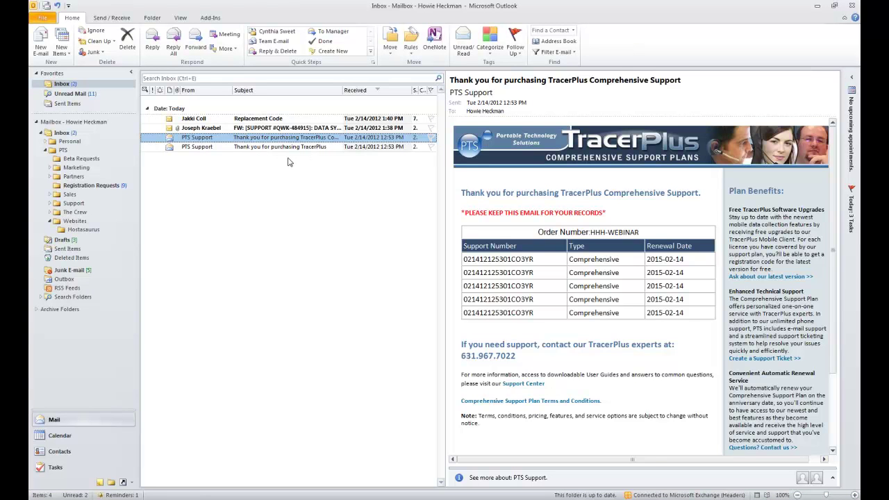
- Open the "Thank you for purchasing TracerPlus" email and examine the products and redemption links in its order table
left_click(289, 148)
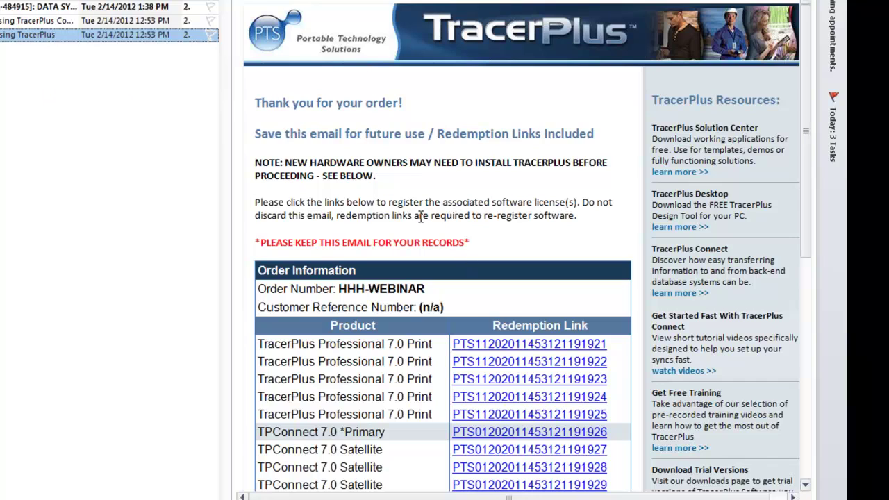
scroll(420, 217, "down", 1)
scroll(420, 216, "down", 3)
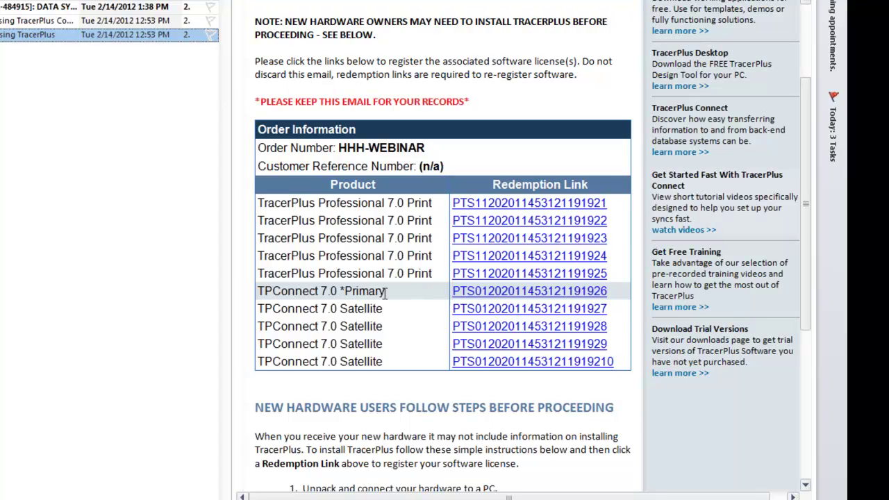
left_click(391, 292)
left_click_drag(398, 309, 257, 295)
left_click(393, 295)
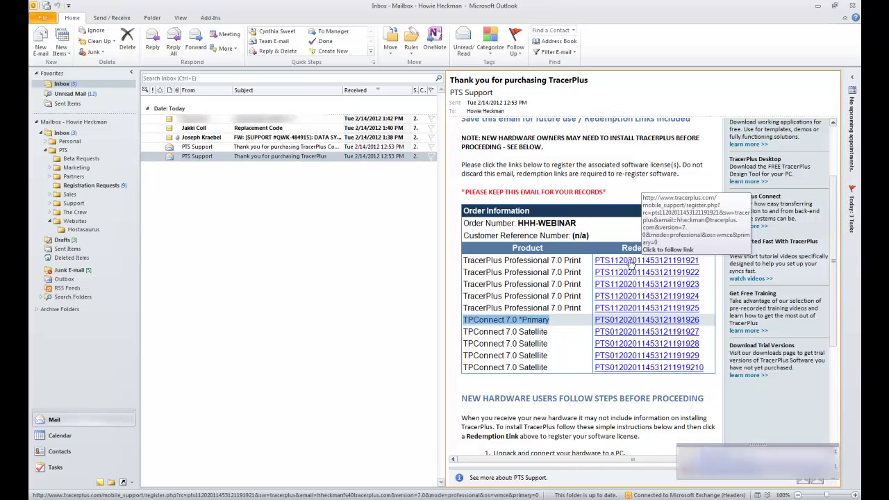
- Follow the redemption link of the first TracerPlus Professional 7.0 Print licence to its web registration form in the browser
left_click(631, 261)
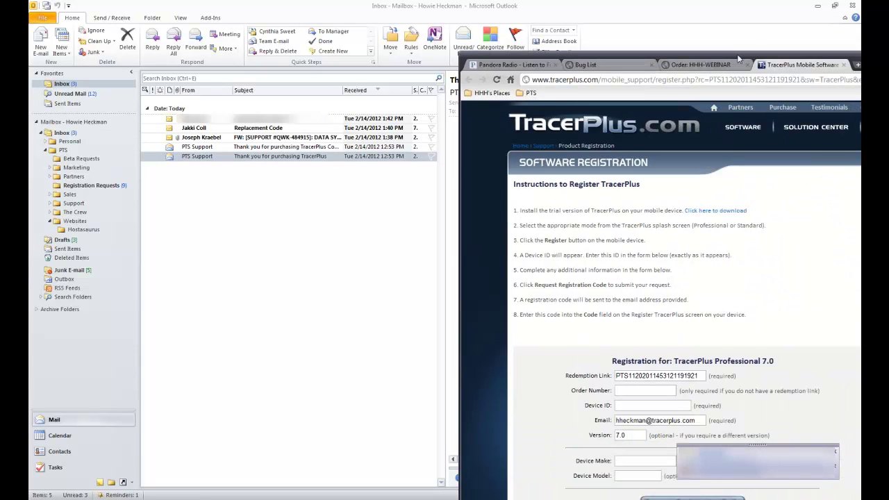
left_click_drag(739, 59, 392, 4)
scroll(481, 302, "down", 2)
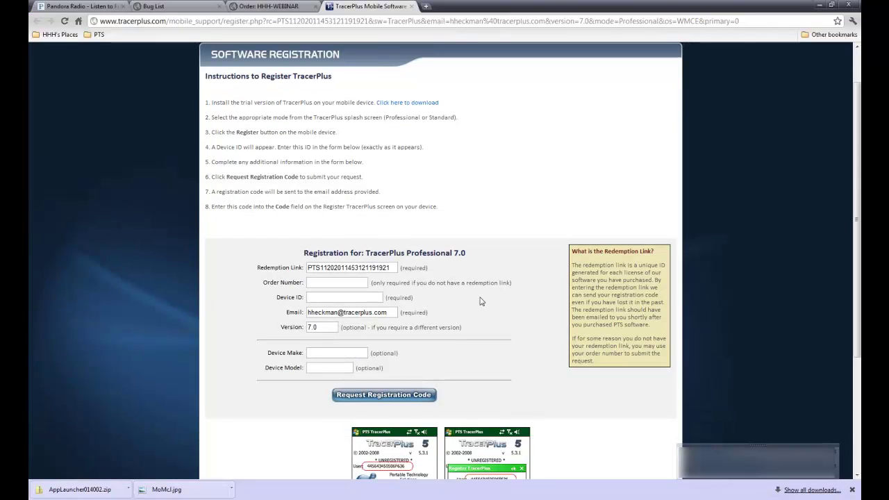
scroll(481, 301, "down", 1)
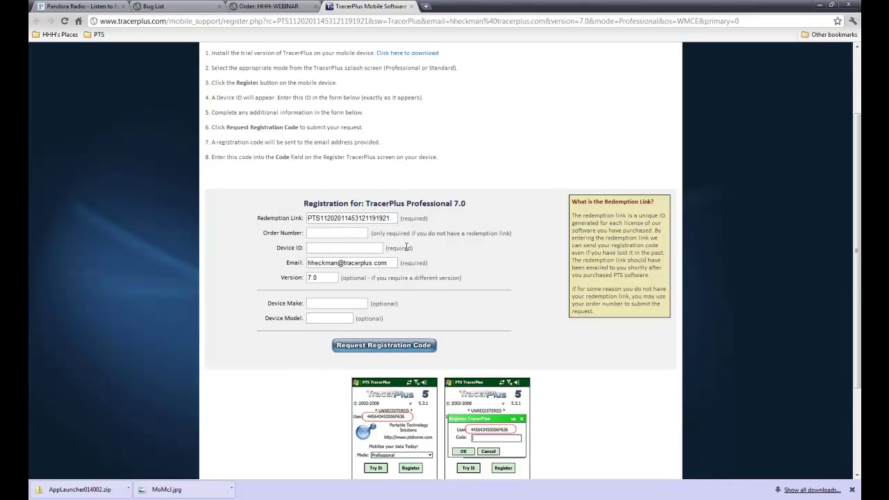
- Examine the Redemption Link, Order Number, Device ID and Email fields of the TracerPlus Professional 7.0 registration form
left_click_drag(396, 218, 303, 224)
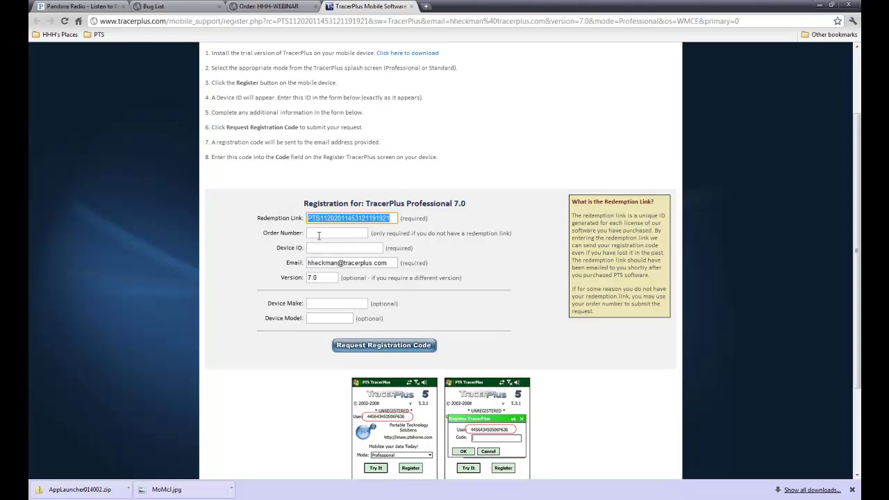
left_click(319, 233)
left_click(323, 248)
left_click(322, 263)
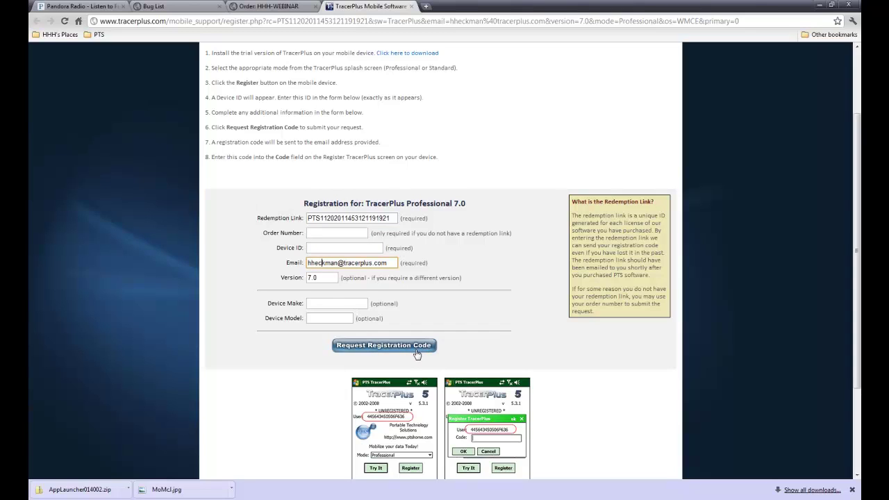
scroll(408, 329, "down", 3)
left_click(349, 148)
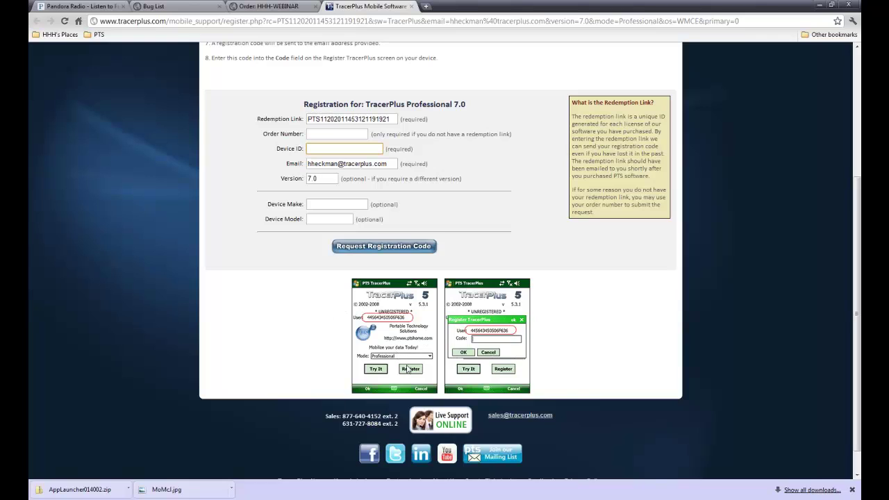
- Switch to MyMobiler, launch TracerPlus on the device to look up its Device ID, and return to the web form's Device ID field
key("alt+Tab")
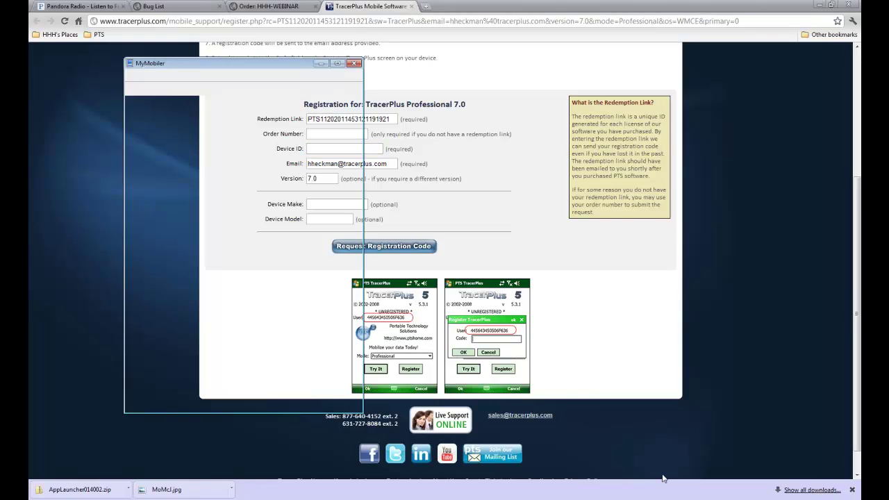
left_click_drag(267, 70, 207, 67)
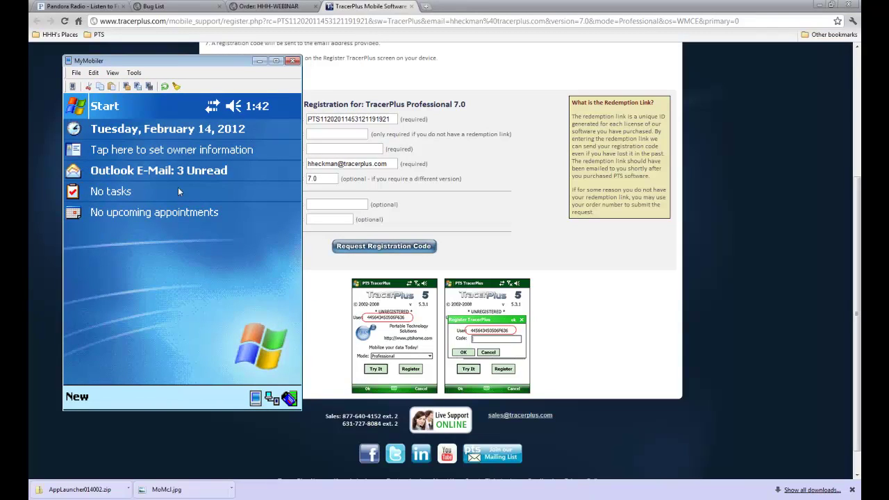
left_click(82, 107)
left_click(102, 275)
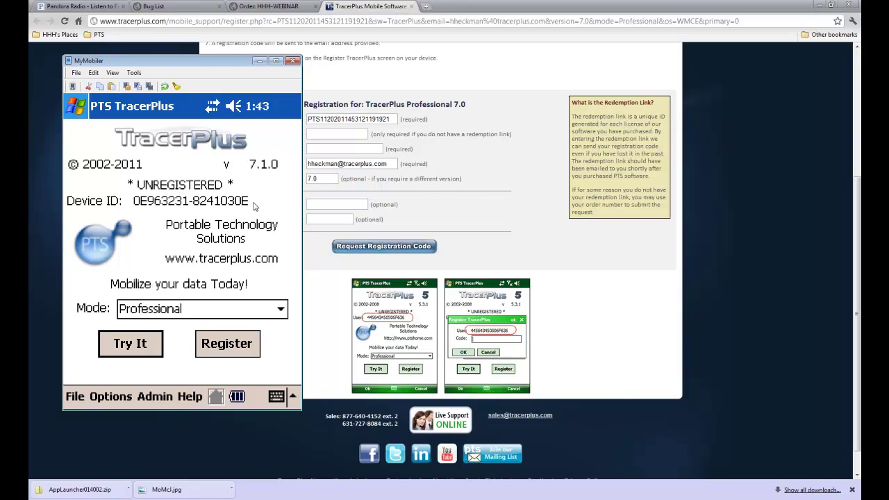
left_click(472, 188)
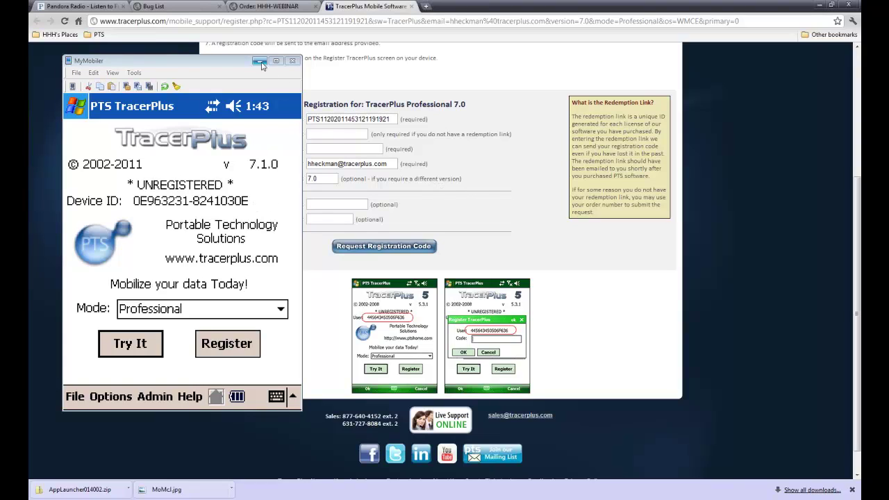
left_click(259, 62)
left_click(321, 149)
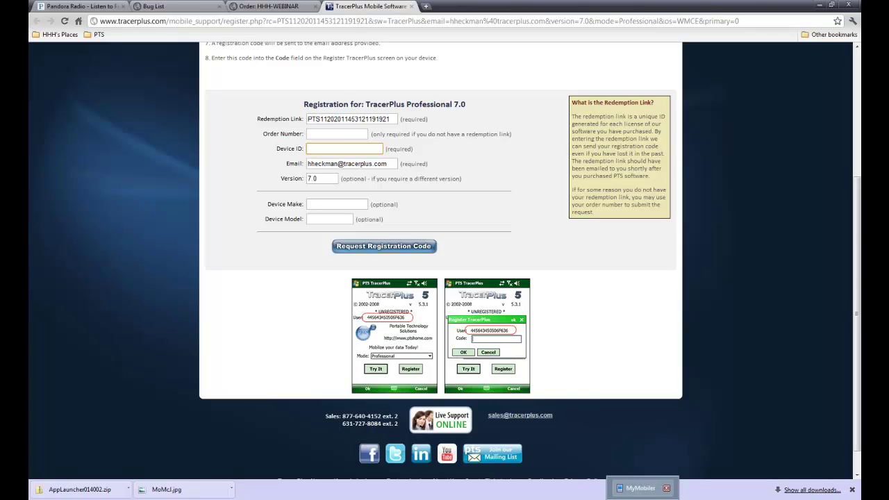
- Inspect the Register dialog and the Mode options of TracerPlus on the device, and exit the mobile client
left_click(227, 344)
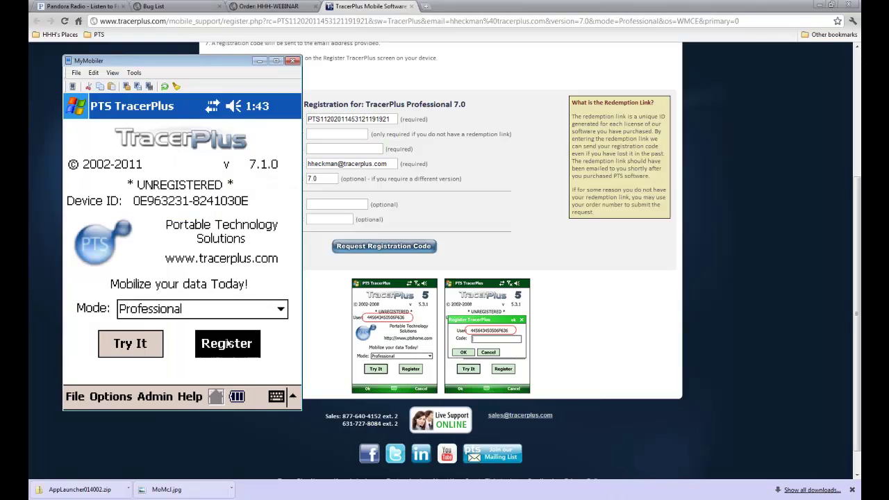
left_click(189, 298)
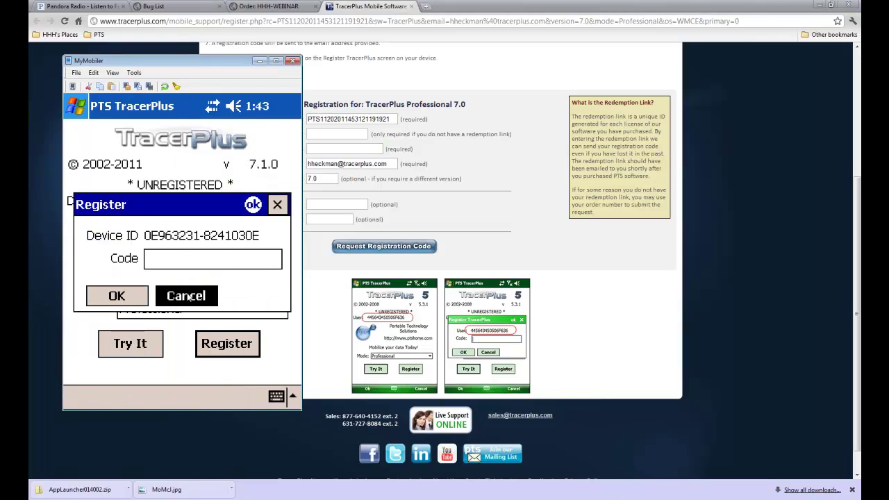
left_click(285, 312)
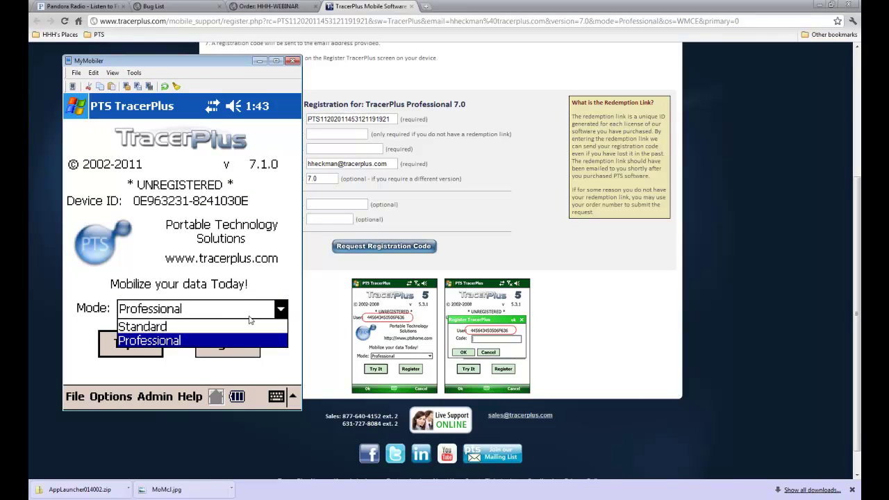
left_click(257, 318)
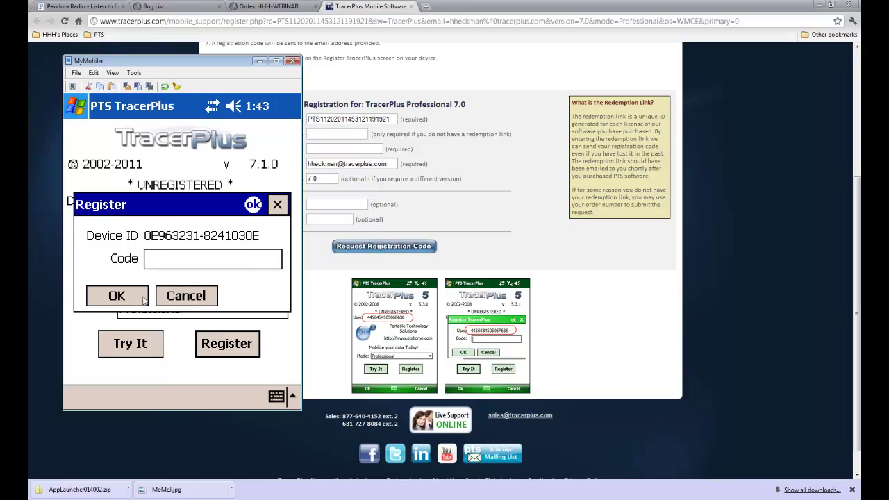
left_click(168, 298)
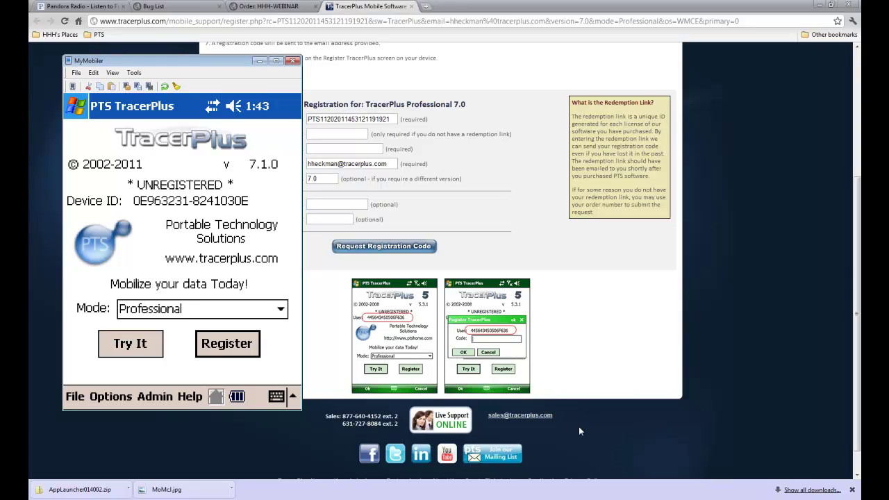
left_click(76, 397)
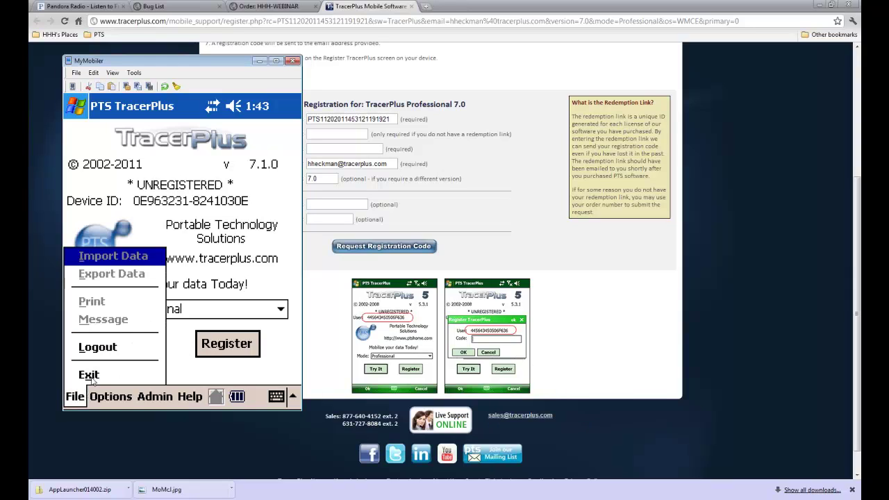
left_click(92, 375)
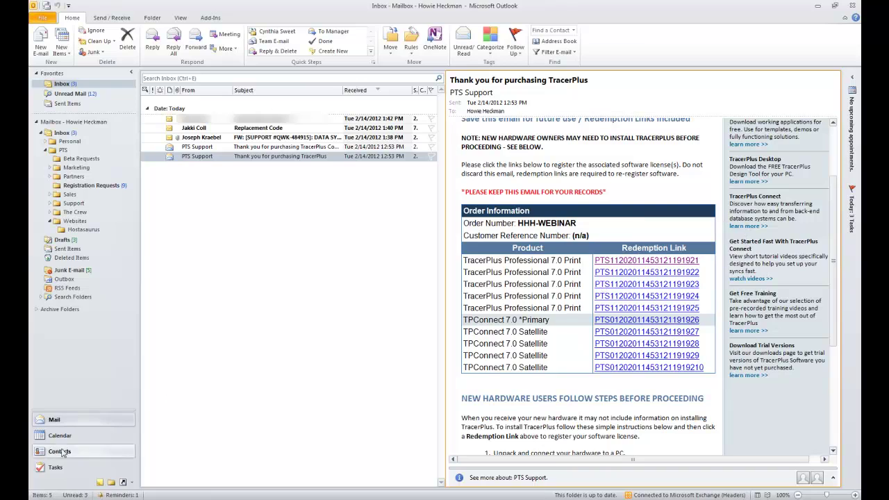
- Launch TracerPlus Desktop 7 and open its Client Manager
key("super")
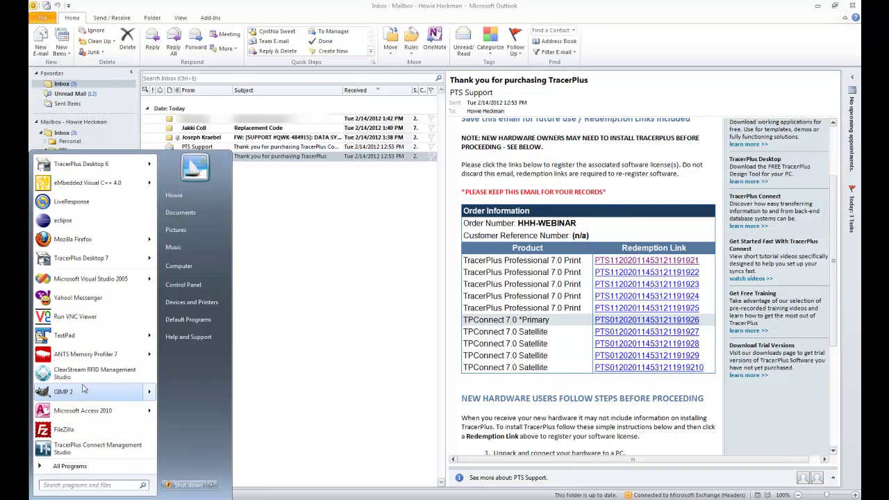
left_click(76, 260)
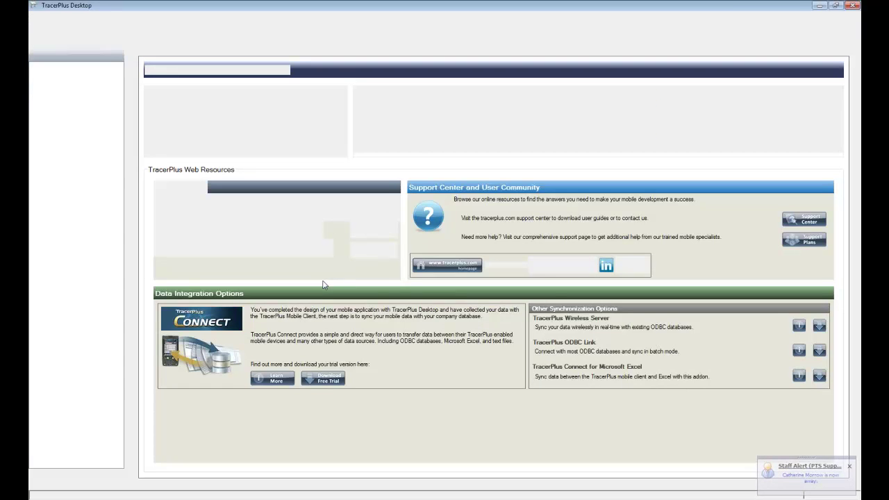
left_click(113, 18)
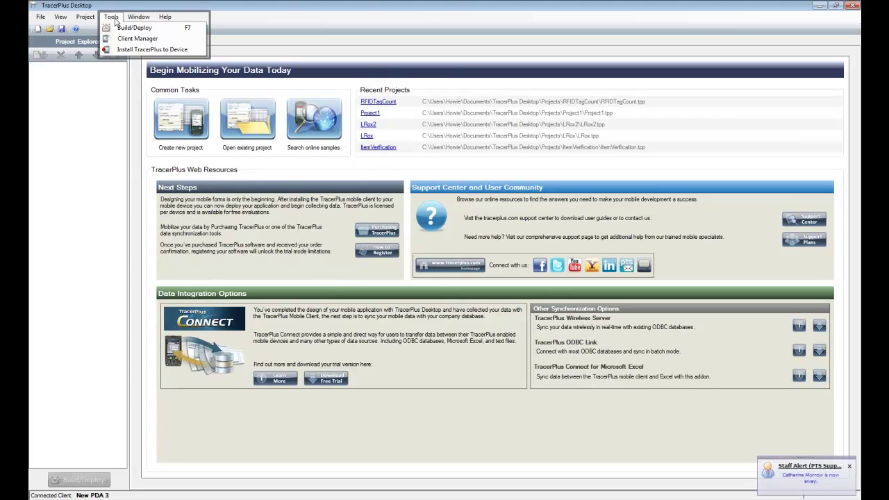
left_click(146, 41)
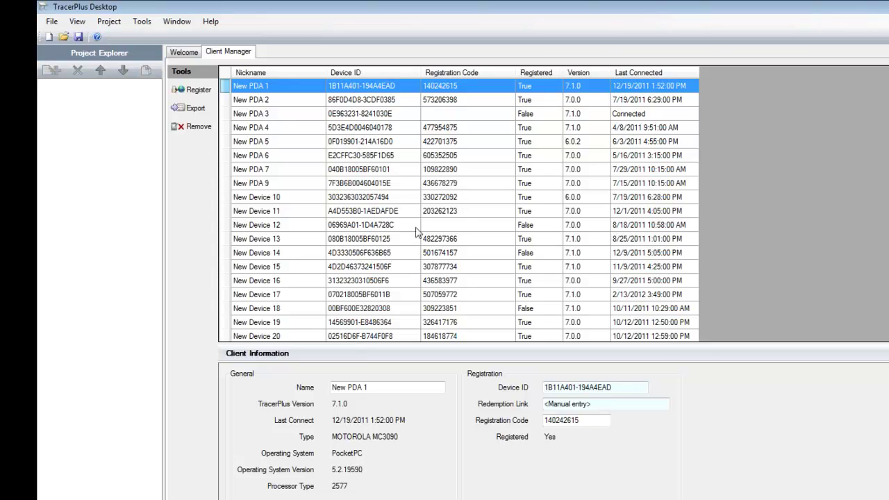
- Start the client registration for New PDA 3 and copy the first TracerPlus Professional redemption link from the order email in Outlook
left_click(360, 115)
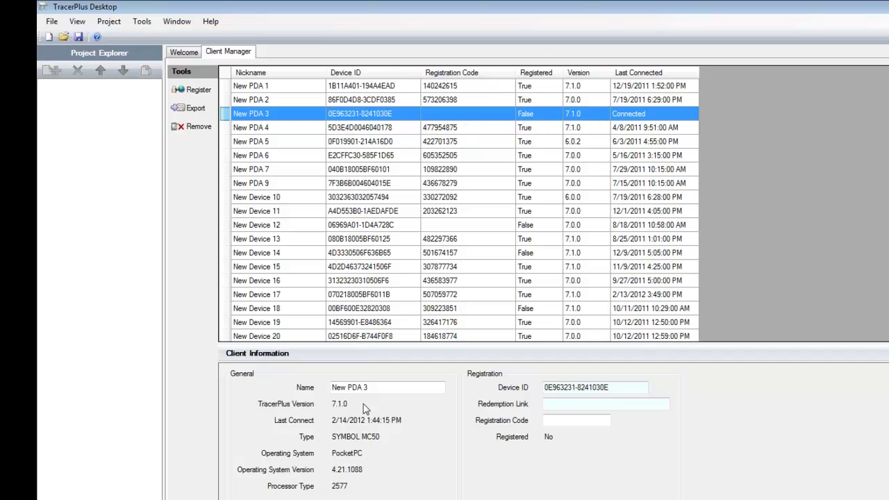
left_click(198, 90)
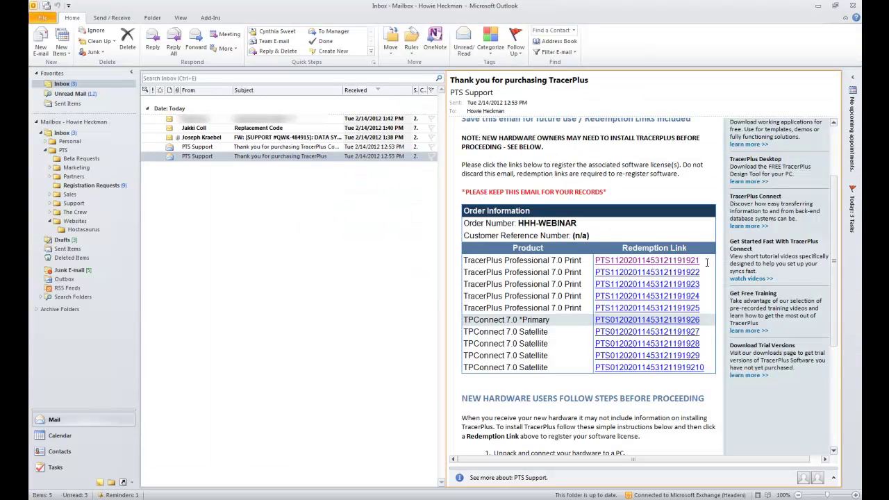
left_click_drag(707, 261, 597, 263)
key("ctrl+c")
left_click(598, 263)
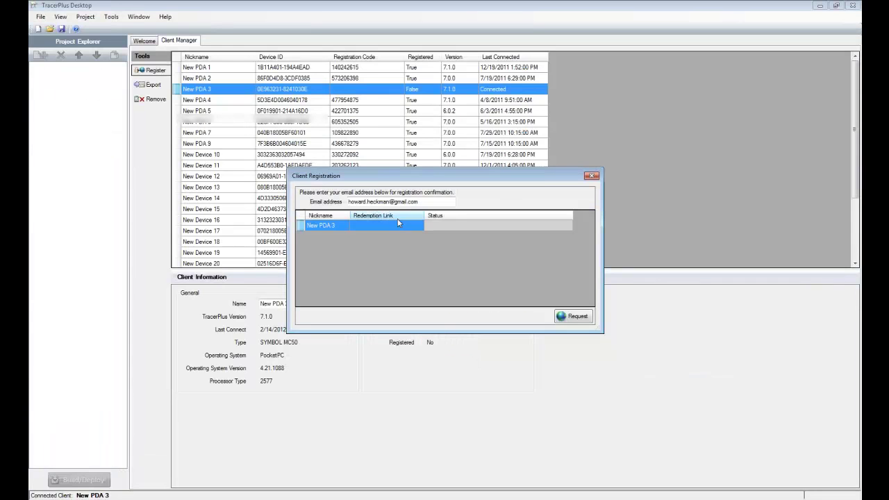
- Paste the copied code into New PDA 3's Redemption Link field, request the registration and close the Client Registration dialog
left_click(379, 224)
key("ctrl+v")
key("Return")
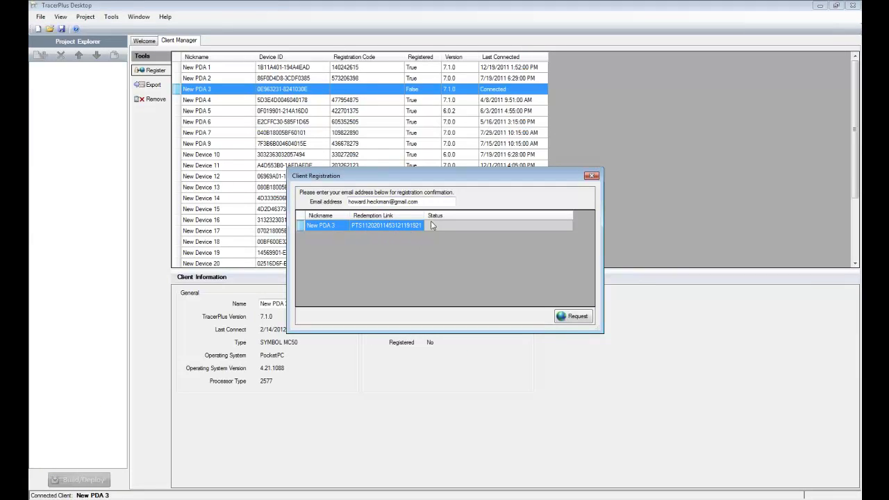
left_click(579, 316)
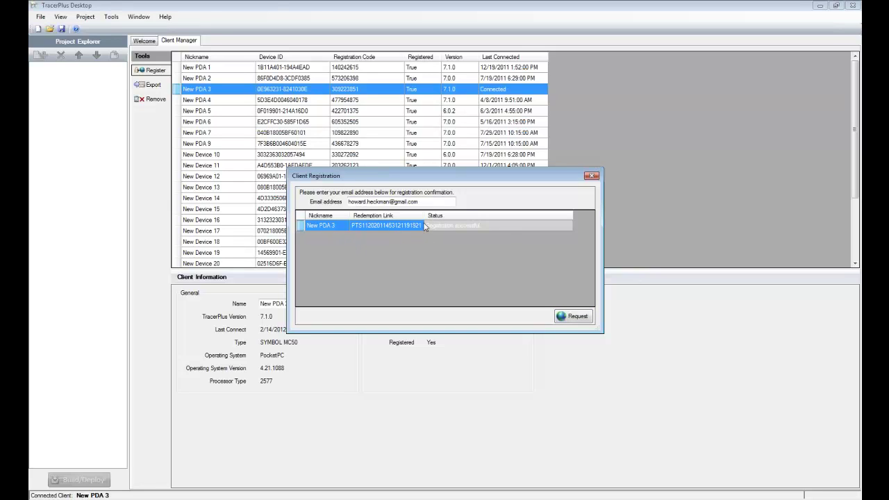
left_click(592, 176)
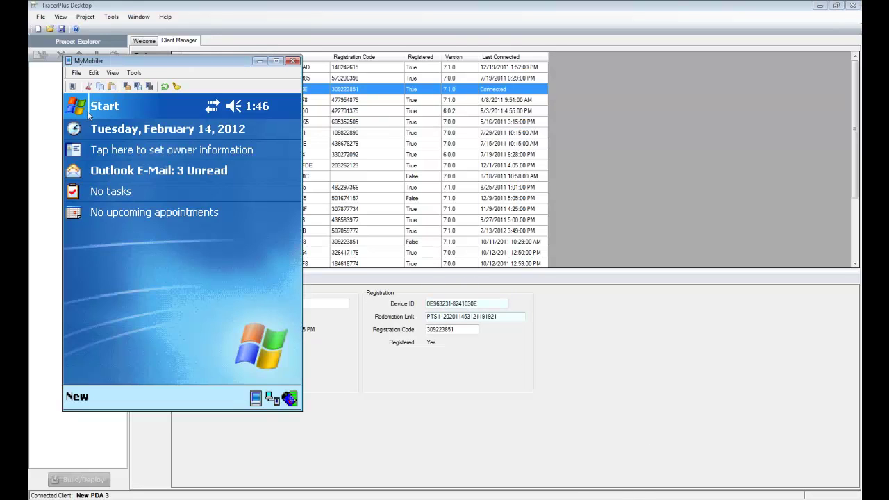
- Launch TracerPlus on the device in MyMobiler to check its registration, and put the device view away
left_click(90, 108)
left_click(117, 276)
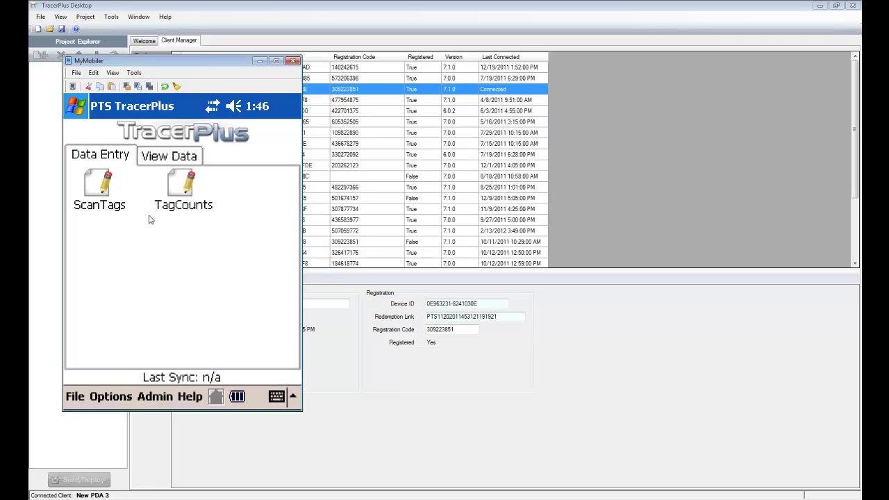
left_click(260, 63)
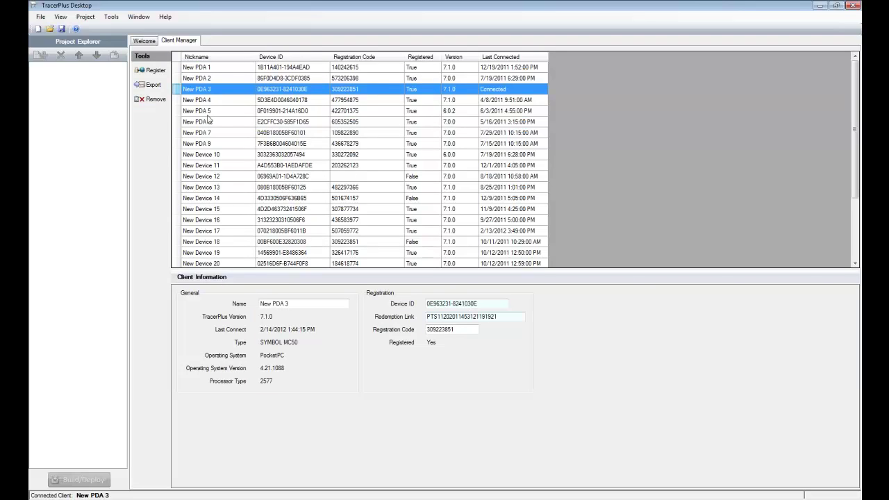
- Select the clients New PDA 1 through New PDA 5, view their joint Client Registration dialog and close it without requesting
left_click(211, 68)
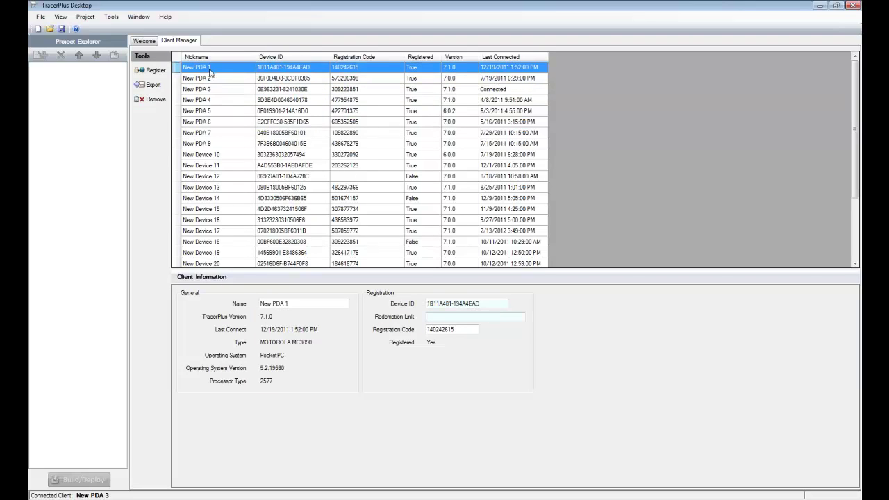
left_click(216, 113, "shift")
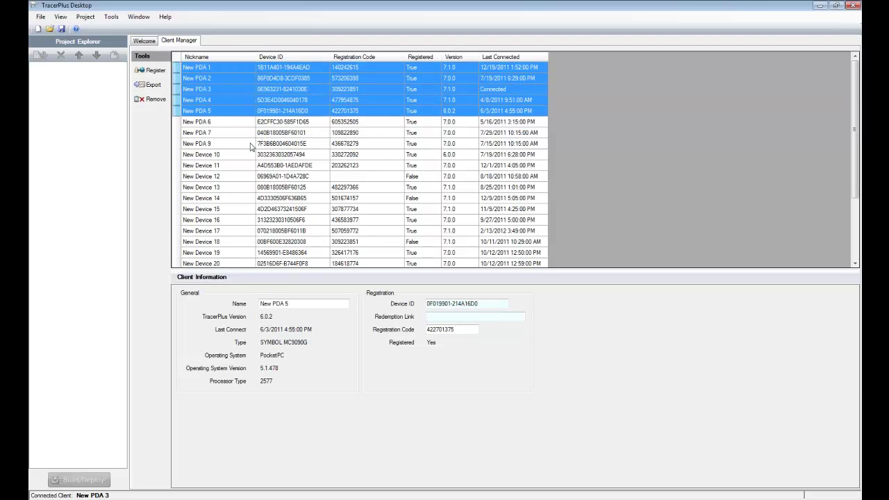
left_click(153, 72)
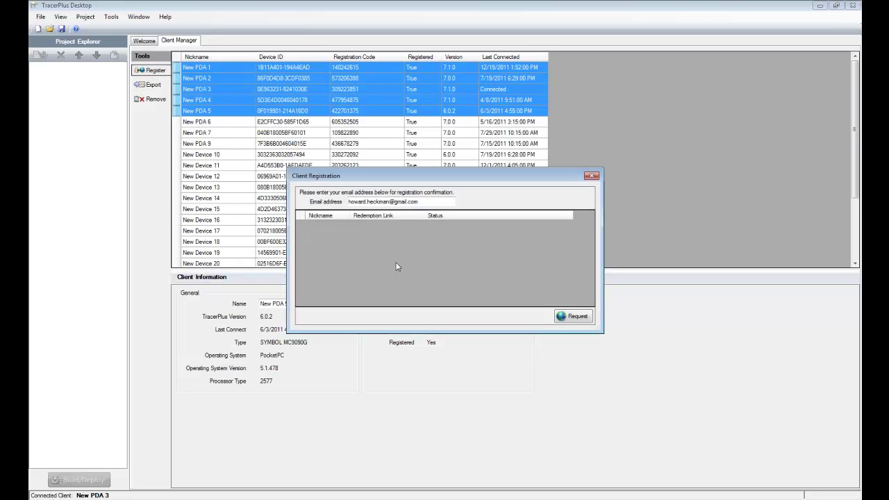
left_click(591, 176)
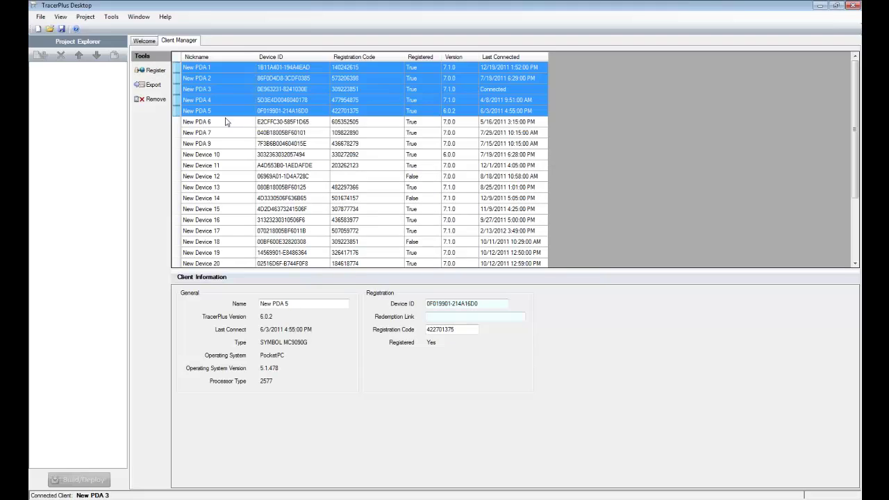
left_click(156, 72)
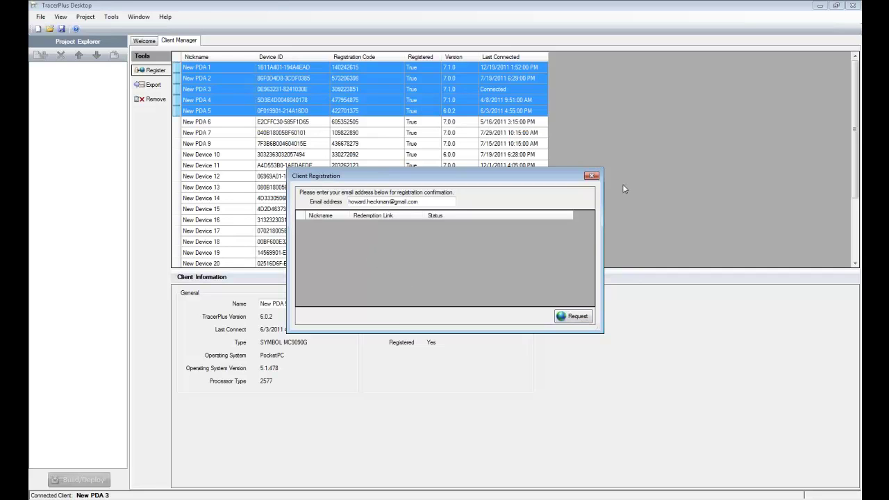
left_click(591, 176)
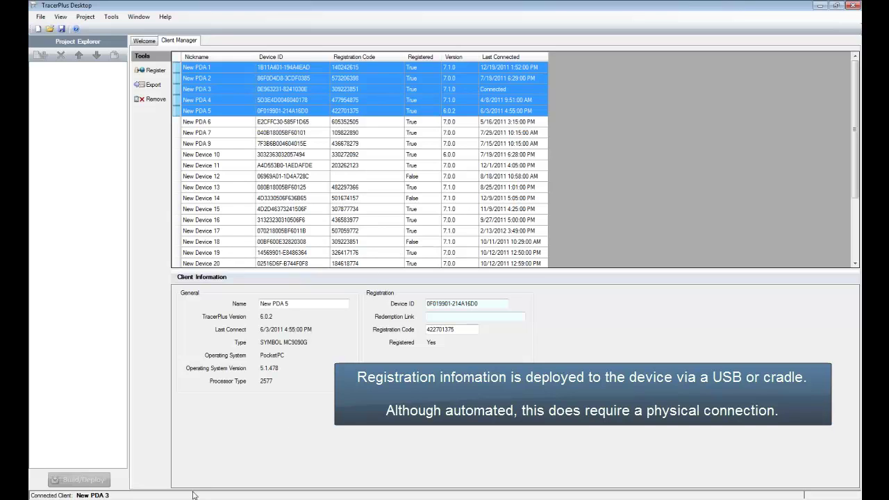
- Switch to the browser and look over the TracerPlus Professional 7.0 web registration form
left_click(150, 70)
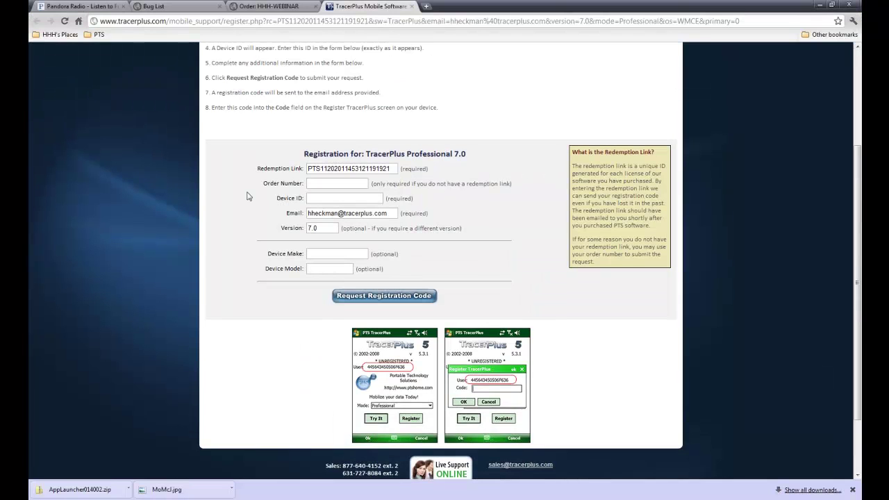
scroll(410, 173, "down", 2)
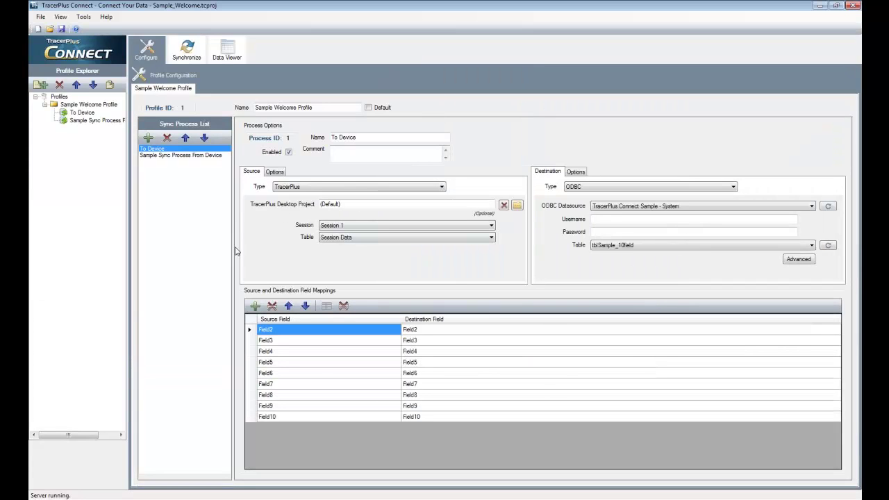
- Switch to TracerPlus Connect, open its registration dialog and highlight the PC's registration code
left_click(84, 17)
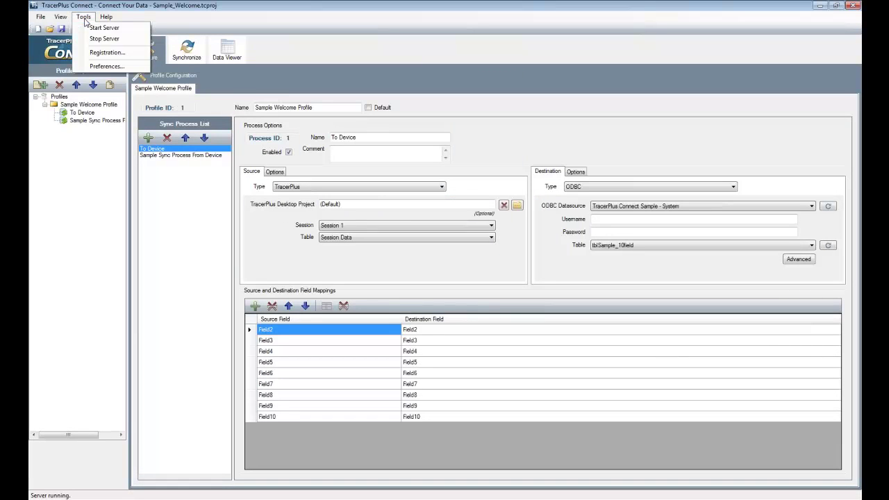
left_click(101, 52)
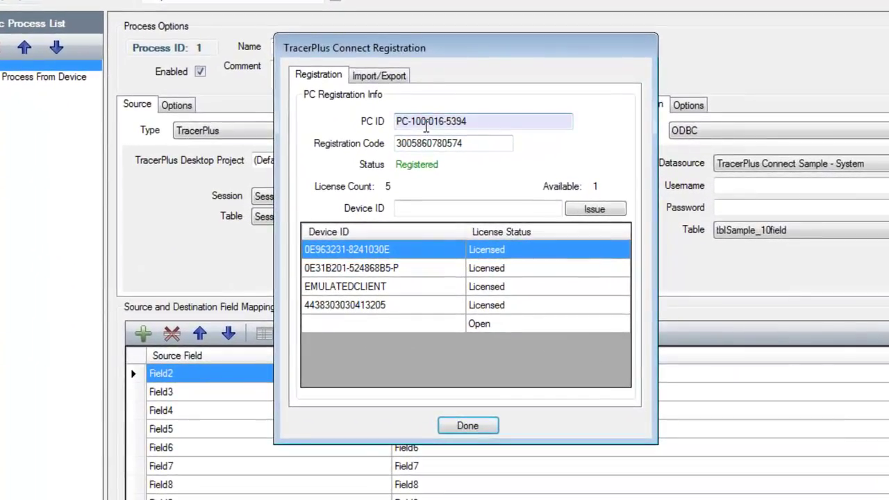
left_click_drag(478, 144, 368, 143)
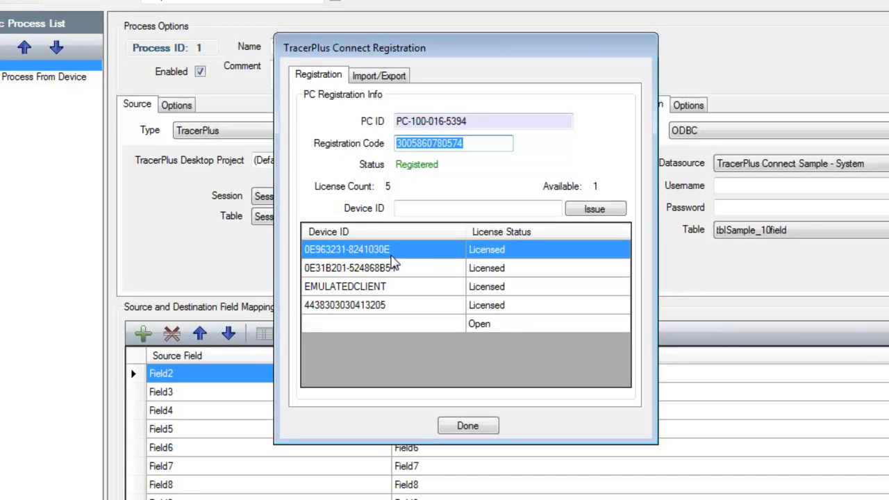
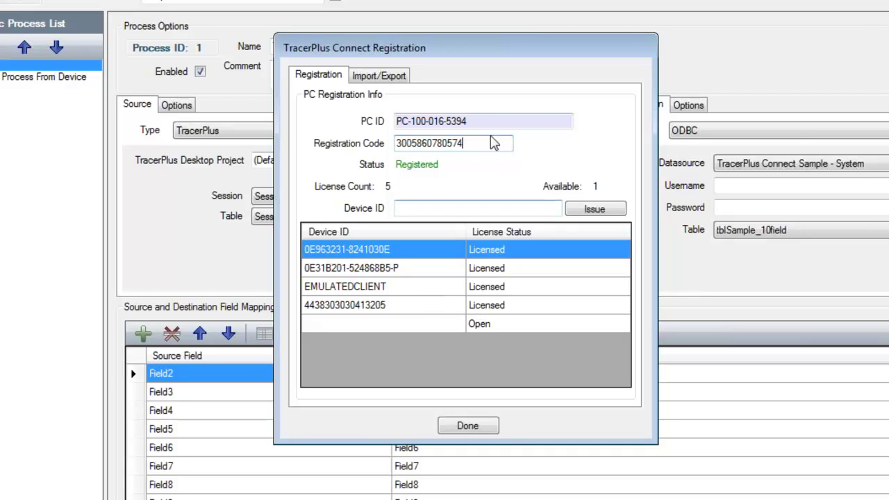
left_click_drag(481, 143, 377, 142)
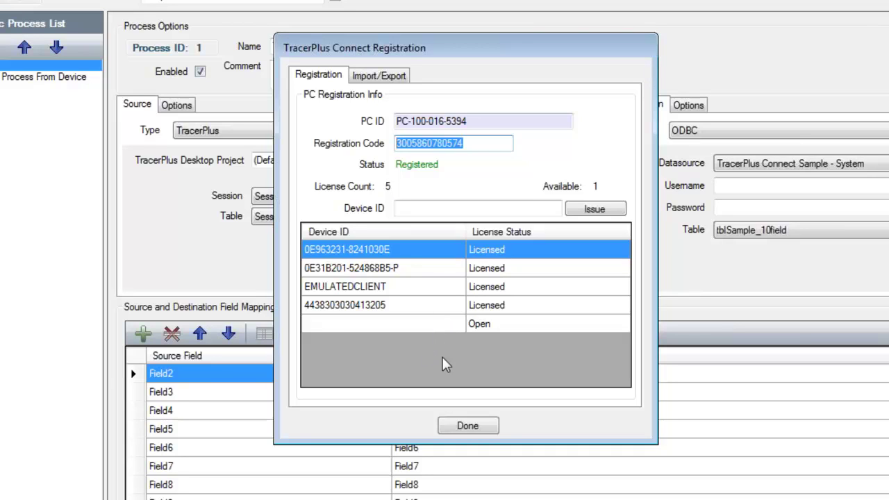
- Copy New PDA 6's device ID, E2CFFC30-585F1D65, from TracerPlus Desktop's Client Manager and issue it a TracerPlus Connect license, confirming the connection
left_click(476, 208)
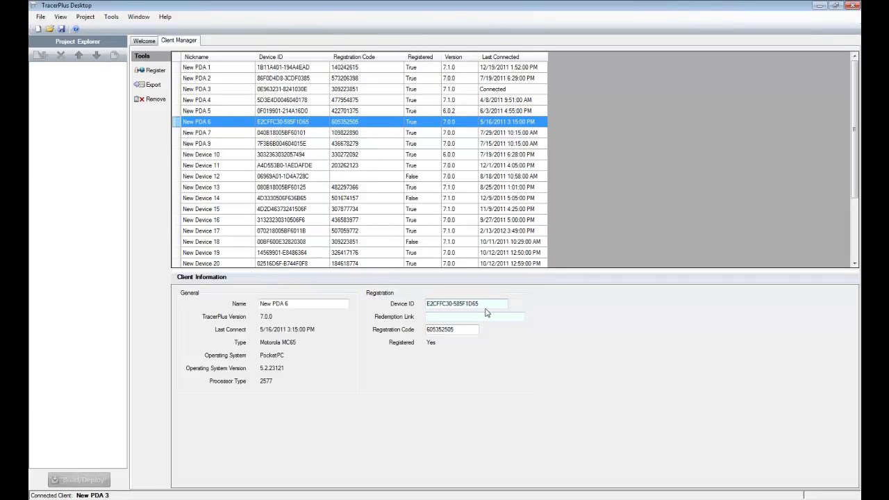
left_click_drag(485, 303, 400, 304)
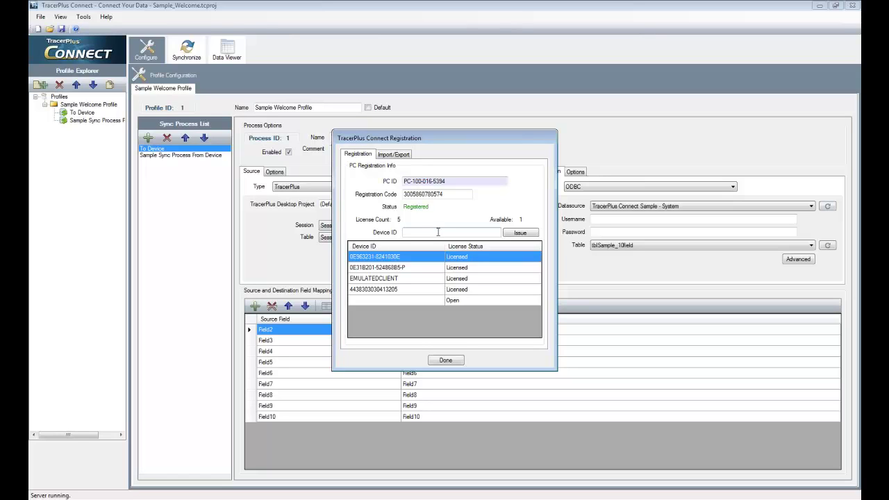
type("E2CFFC30-585F1D65")
left_click(523, 236)
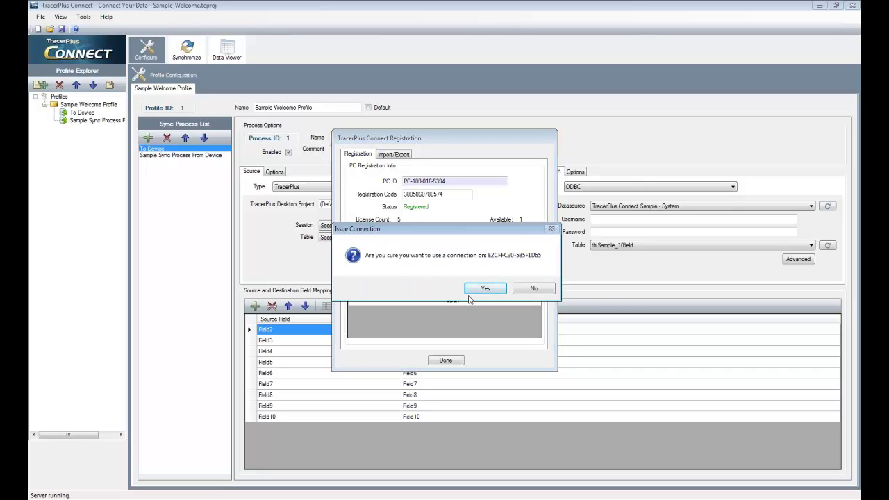
left_click(484, 290)
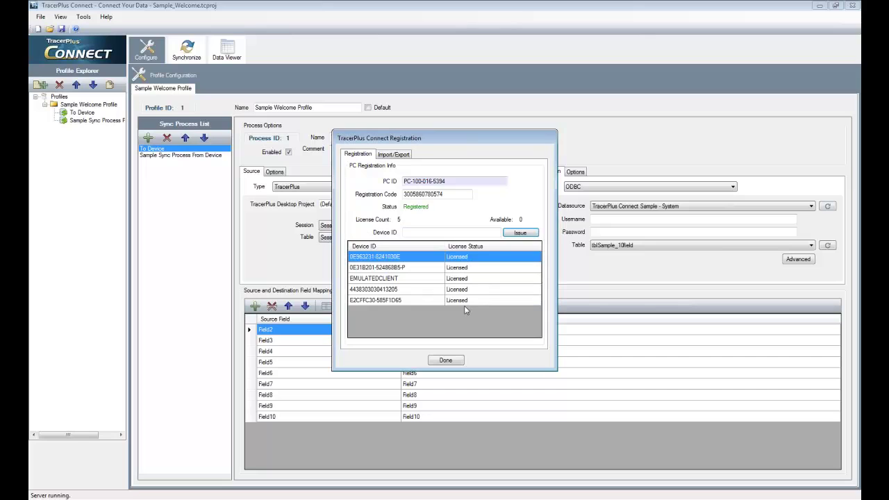
left_click(382, 300)
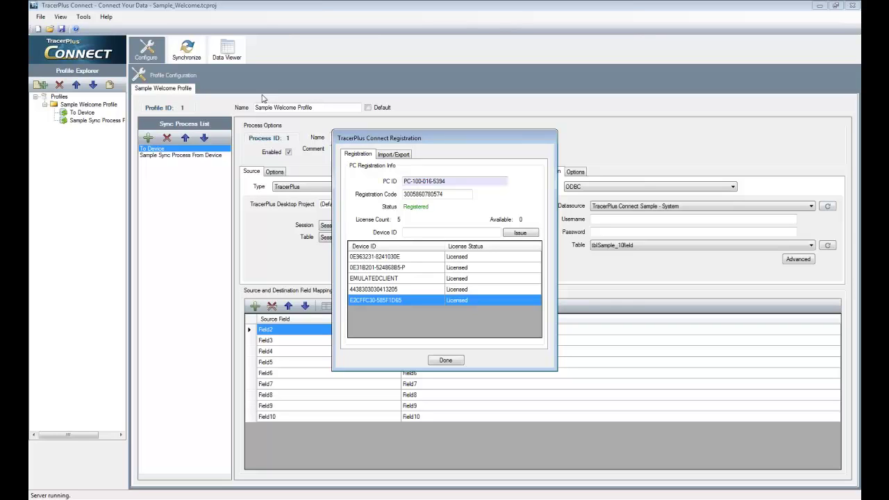
- Examine the registration code, the Device ID entry field and the option for exporting active licenses in TracerPlus Connect's registration dialog
left_click_drag(467, 193, 361, 198)
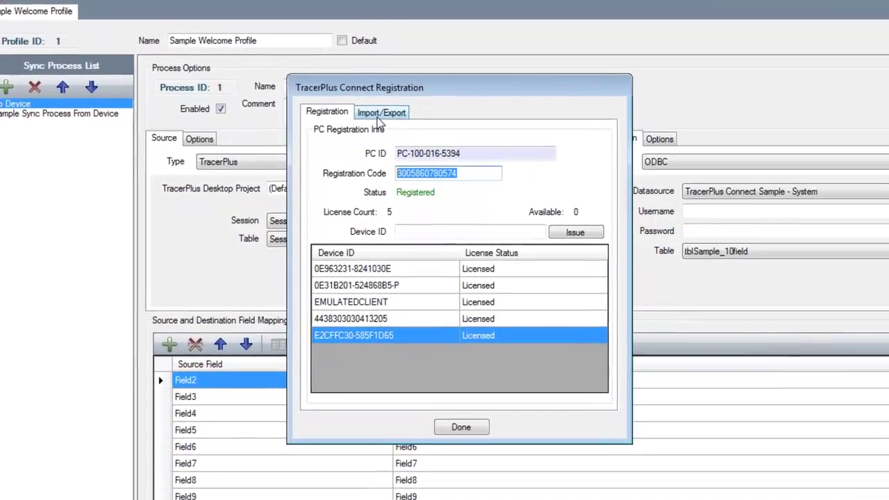
left_click(384, 122)
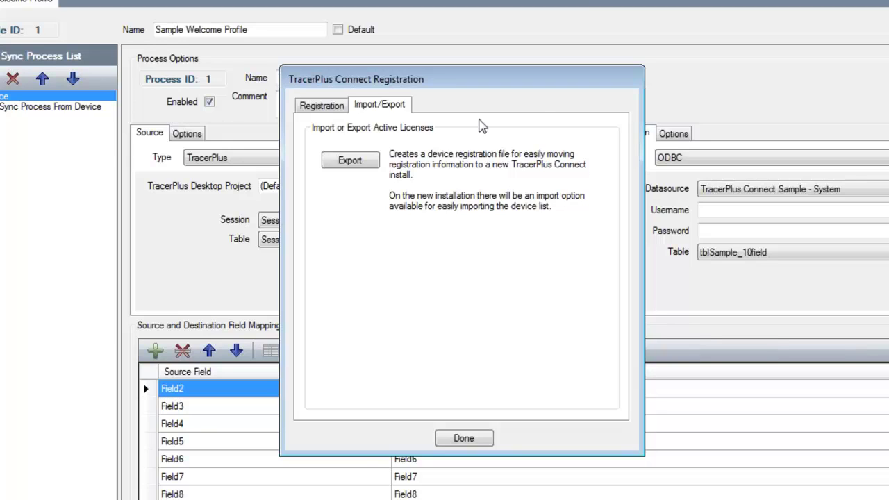
left_click(341, 103)
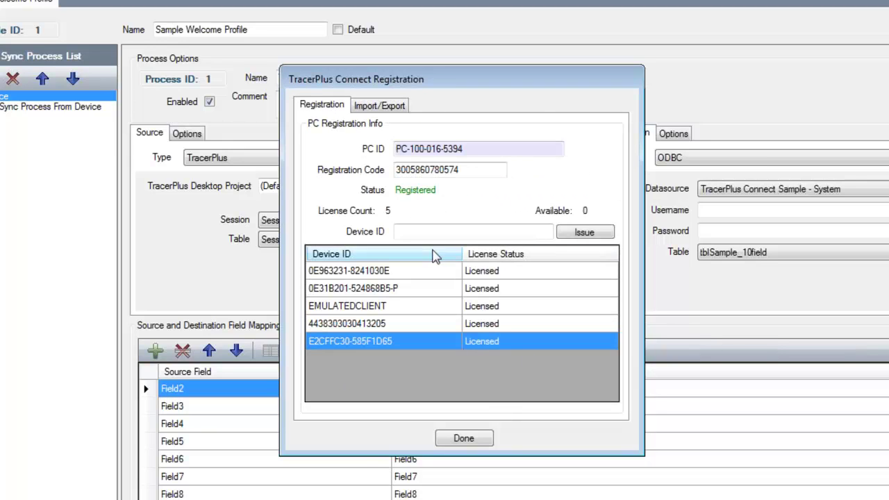
left_click(425, 230)
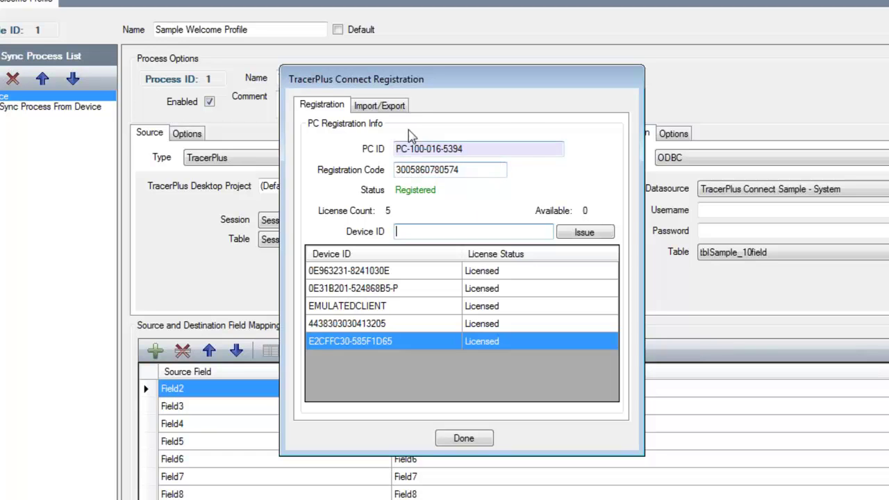
left_click(394, 107)
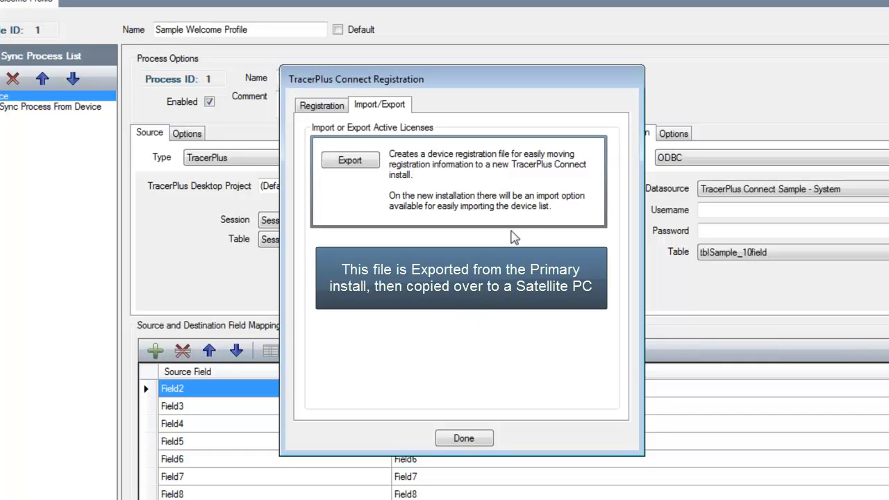
left_click(341, 107)
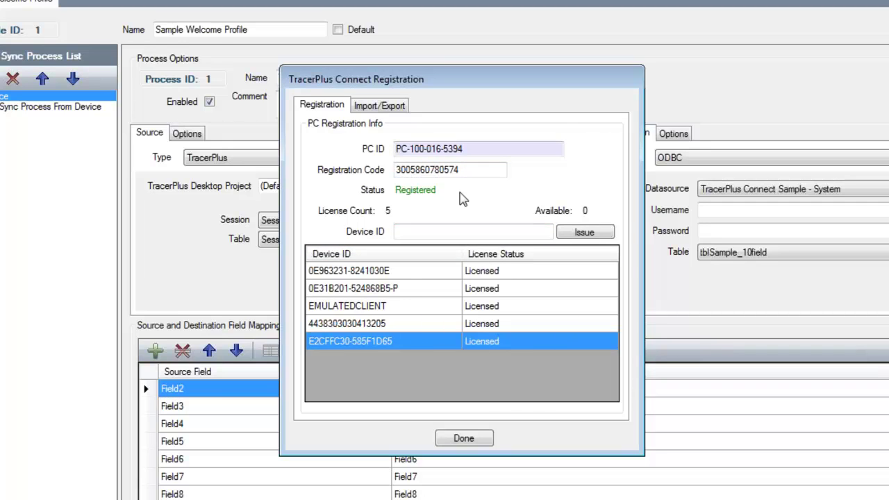
- Retire the license of device E2CFFC30-585F1D65, confirm the retirement and select the open license entry
right_click(348, 345)
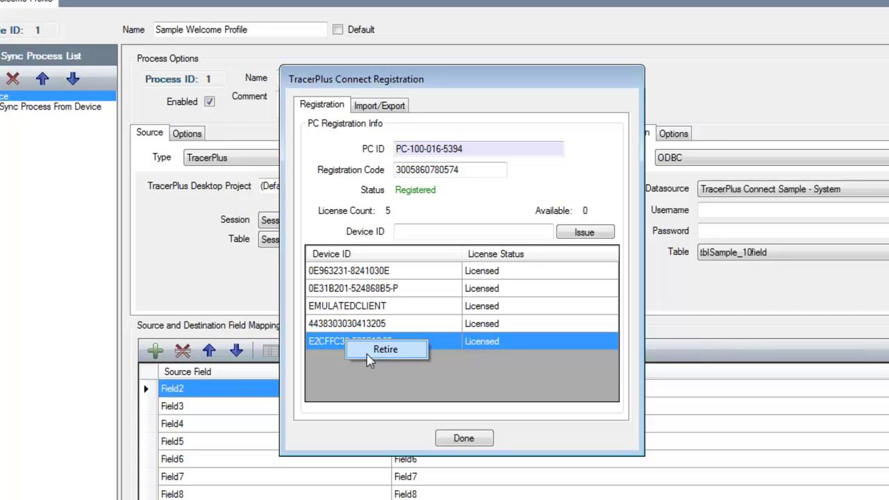
left_click(368, 354)
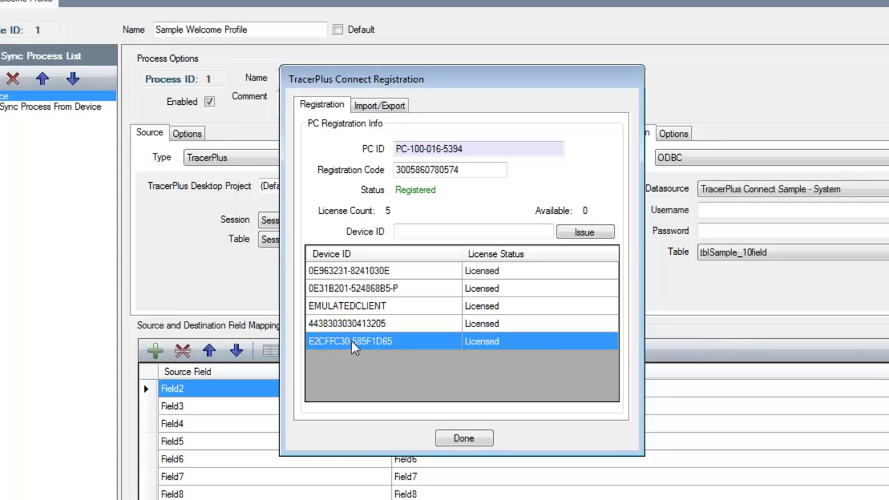
right_click(353, 348)
left_click(376, 352)
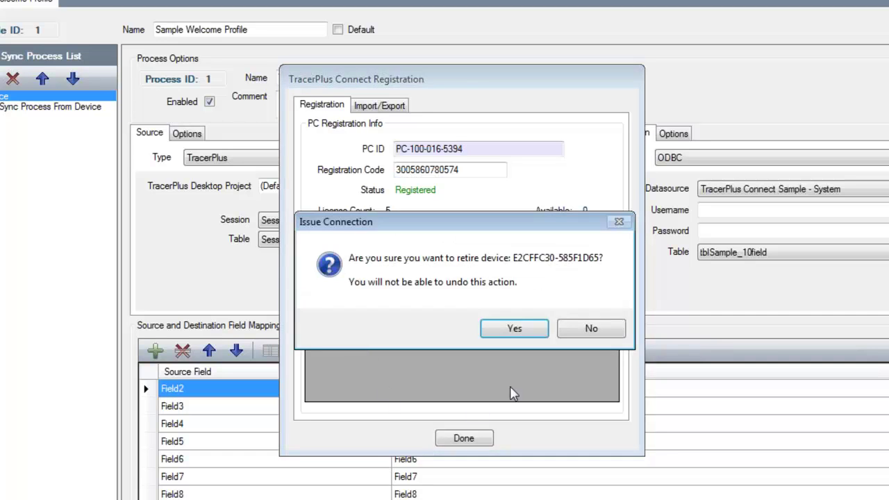
left_click(524, 332)
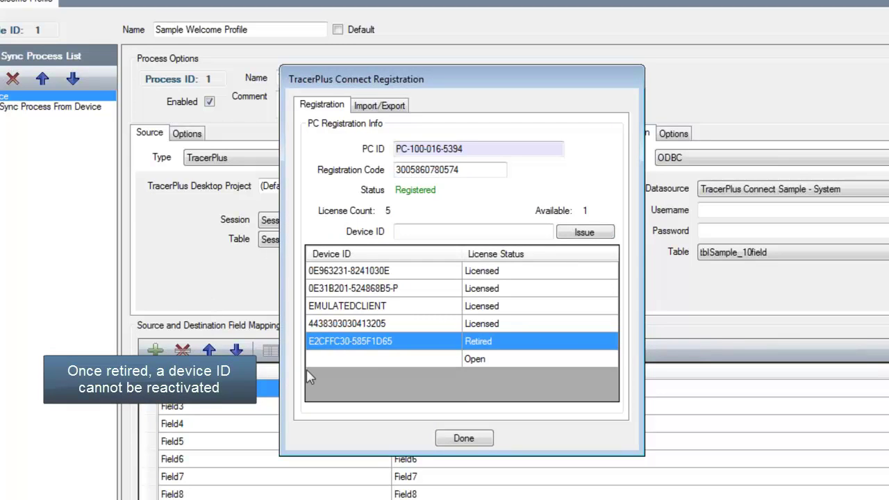
left_click(363, 360)
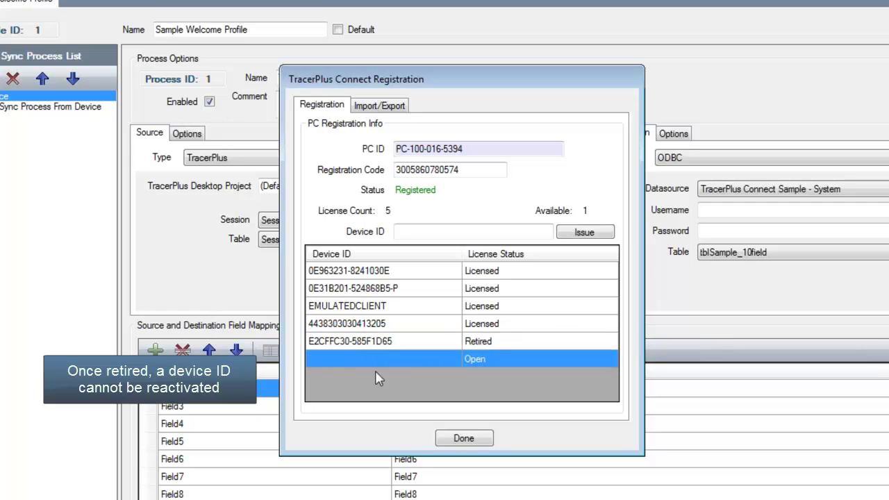